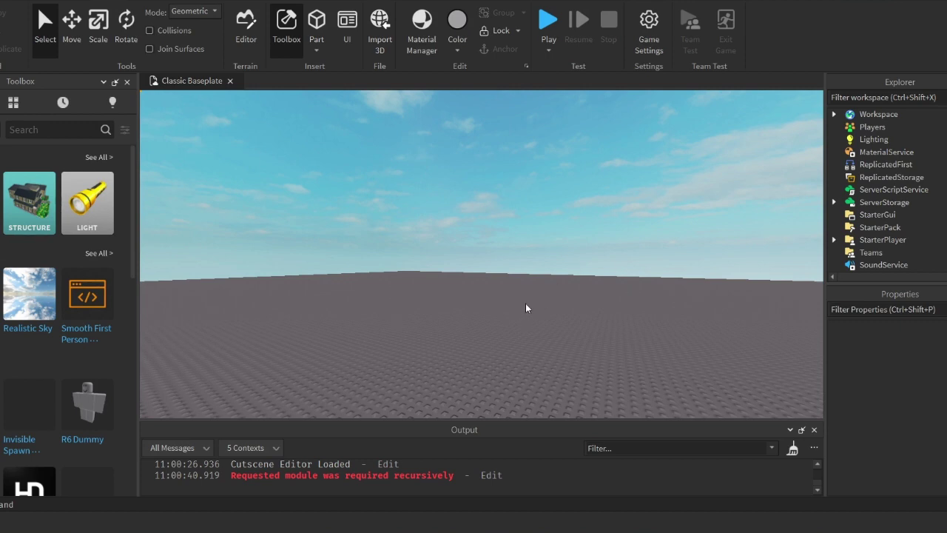
# - Open the insert-object list on ServerScriptService in the Explorer
pyautogui.click(885, 190)
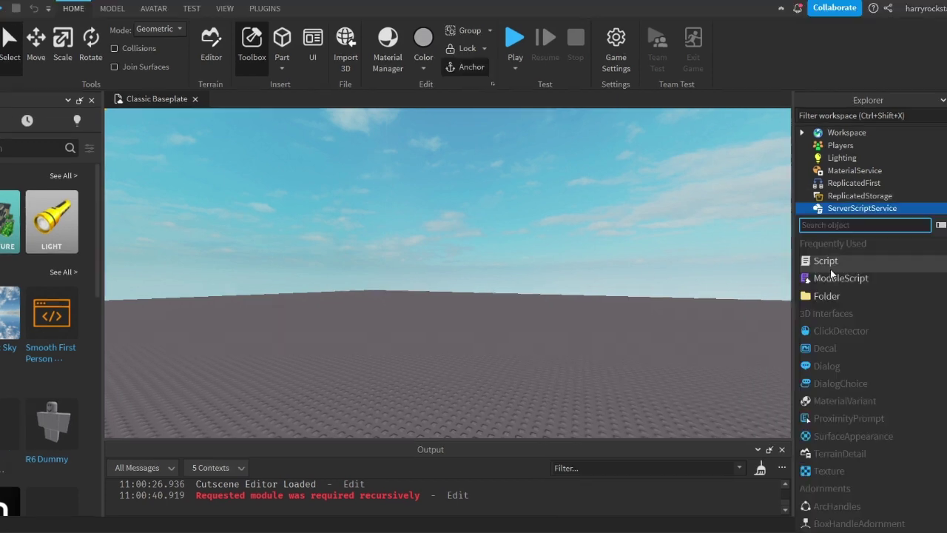
# - Insert a Script under ServerScriptService and delete its default hello-world print line
pyautogui.click(807, 258)
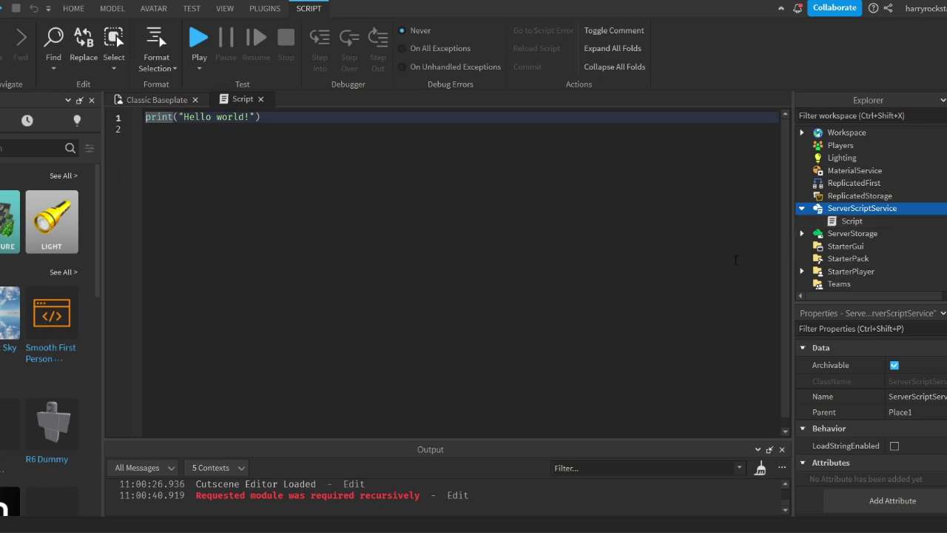
pyautogui.hotkey('ctrl', 'a')
pyautogui.press('BackSpace')
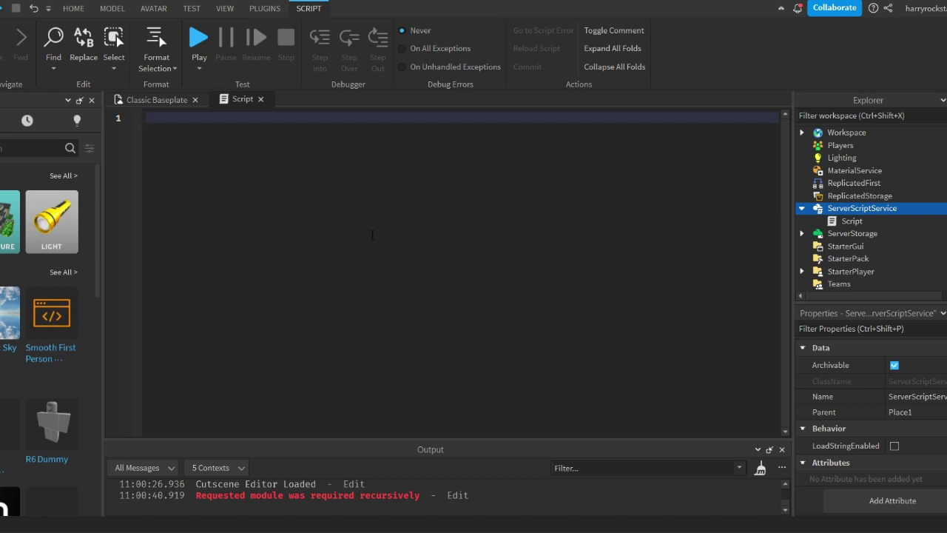
# - Declare an empty table mytable and assign "hi" and "bye" to entries 1 and 2
pyautogui.write('local table = {')
pyautogui.write('}')
pyautogui.press('Left')
pyautogui.press('Left')
pyautogui.press('Left')
pyautogui.press('BackSpace')
pyautogui.press('BackSpace')
pyautogui.press('BackSpace')
pyautogui.press('BackSpace')
pyautogui.press('BackSpace')
pyautogui.write('mytb')
pyautogui.press('BackSpace')
pyautogui.write('able')
pyautogui.press('Return')
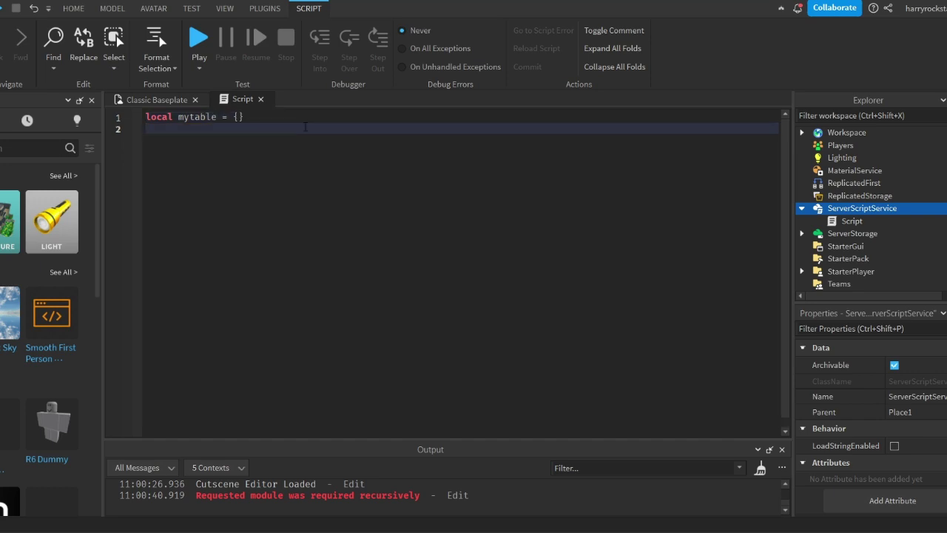
pyautogui.write('my')
pyautogui.press('Tab')
pyautogui.write('[1]')
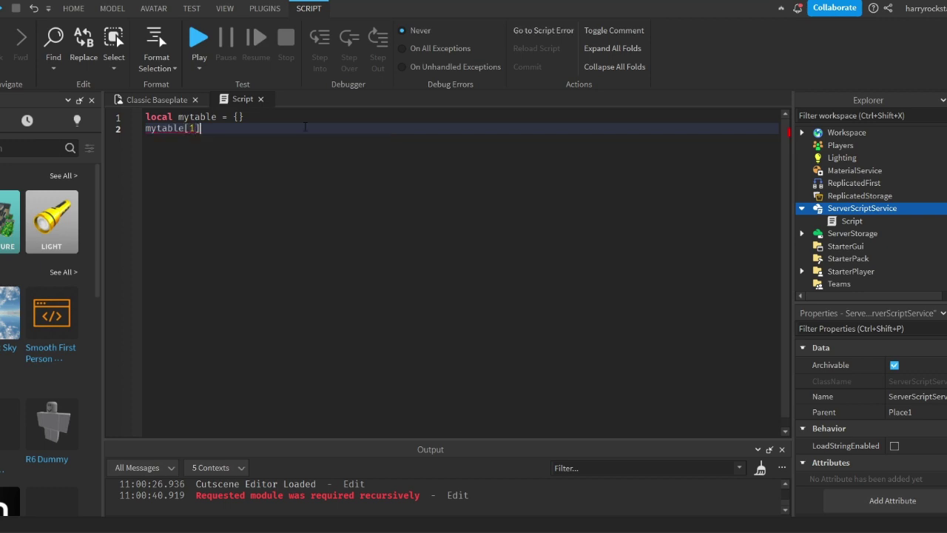
pyautogui.write(' = ')
pyautogui.write('"hi')
pyautogui.press('Return')
pyautogui.write('mytable[2] = ')
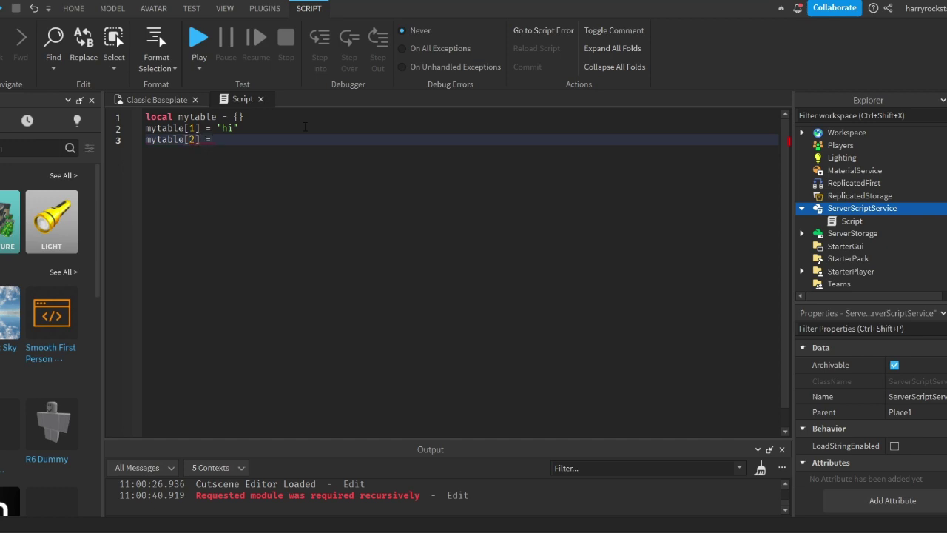
pyautogui.write('"bye')
# - Add print(mytable[1]) and print(mytable[2]), then remove the entry lines
pyautogui.press('Return')
pyautogui.press('Return')
pyautogui.write('p')
pyautogui.press('Tab')
pyautogui.write('(')
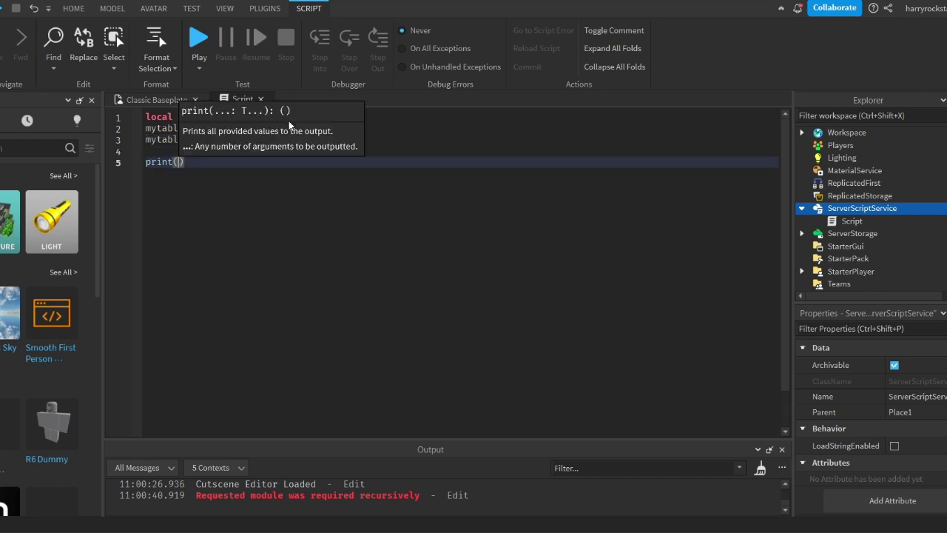
pyautogui.write('mytable')
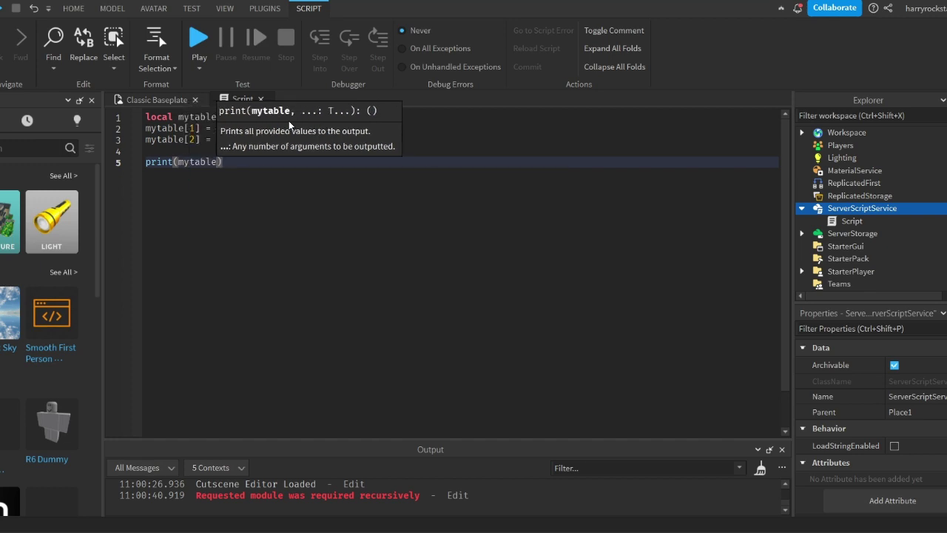
pyautogui.write('[')
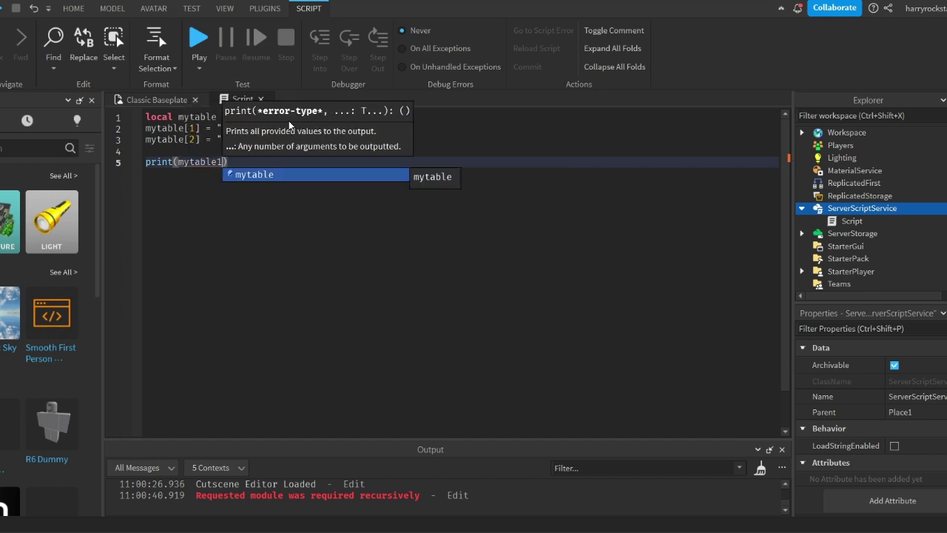
pyautogui.write('1])')
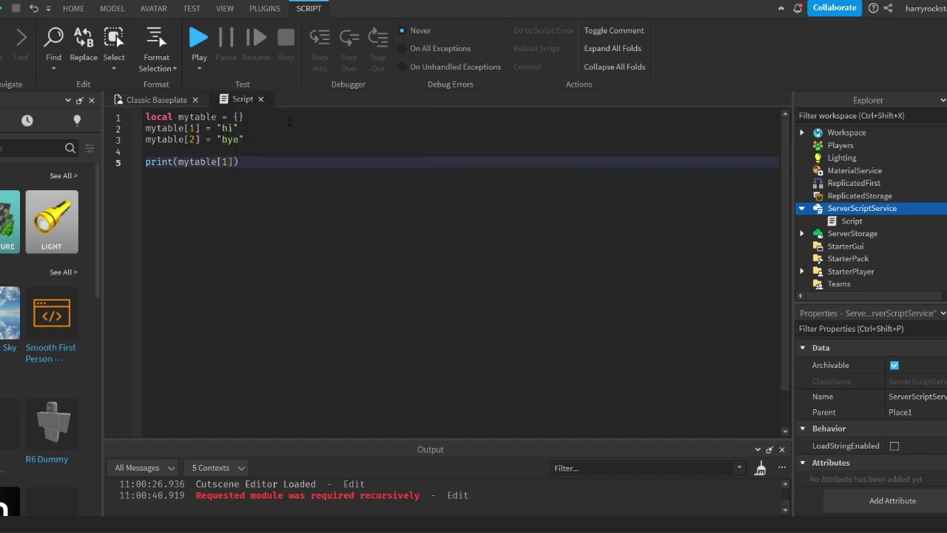
pyautogui.press('Return')
pyautogui.write('print(')
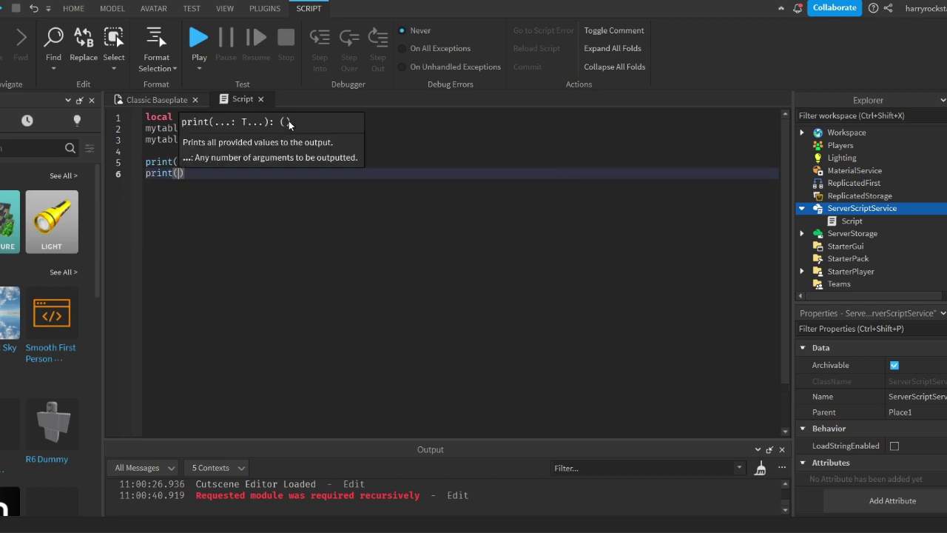
pyautogui.write('mytable')
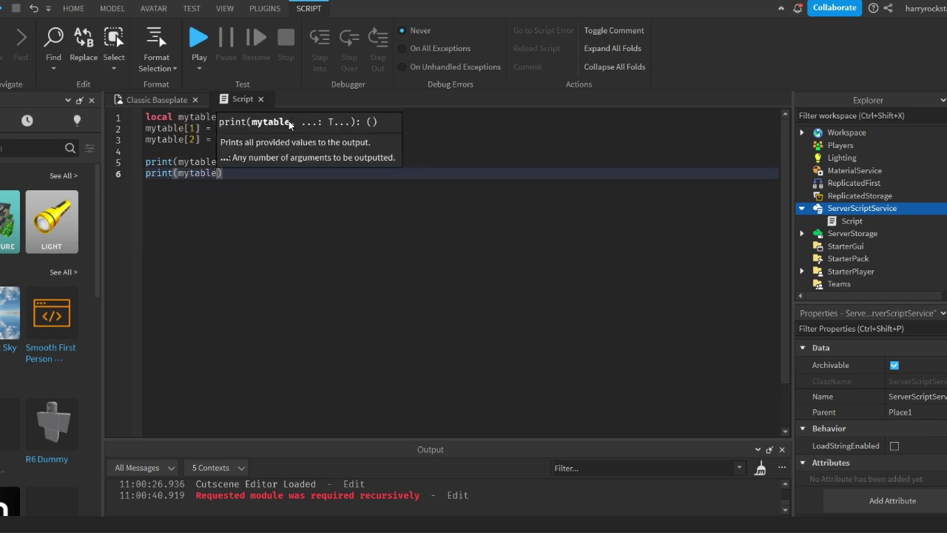
pyautogui.write('[2])')
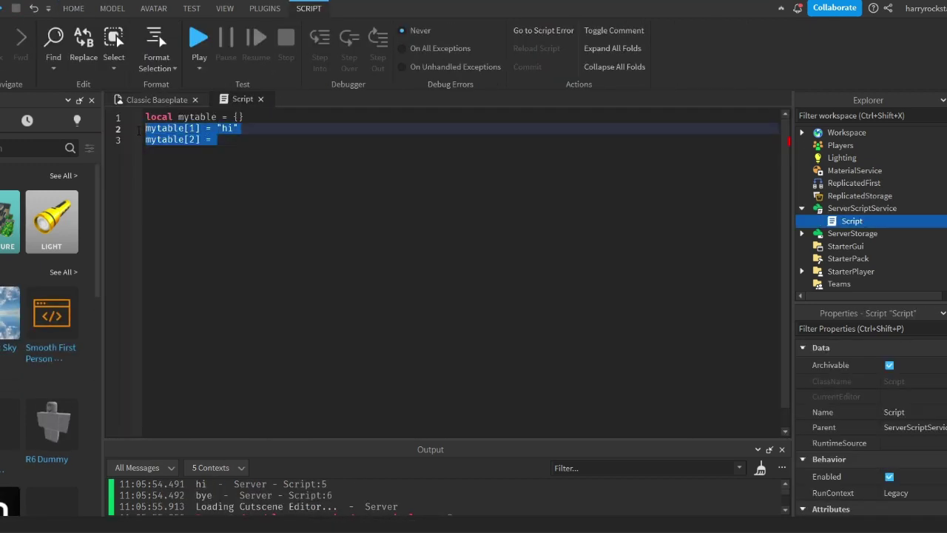
pyautogui.press('BackSpace')
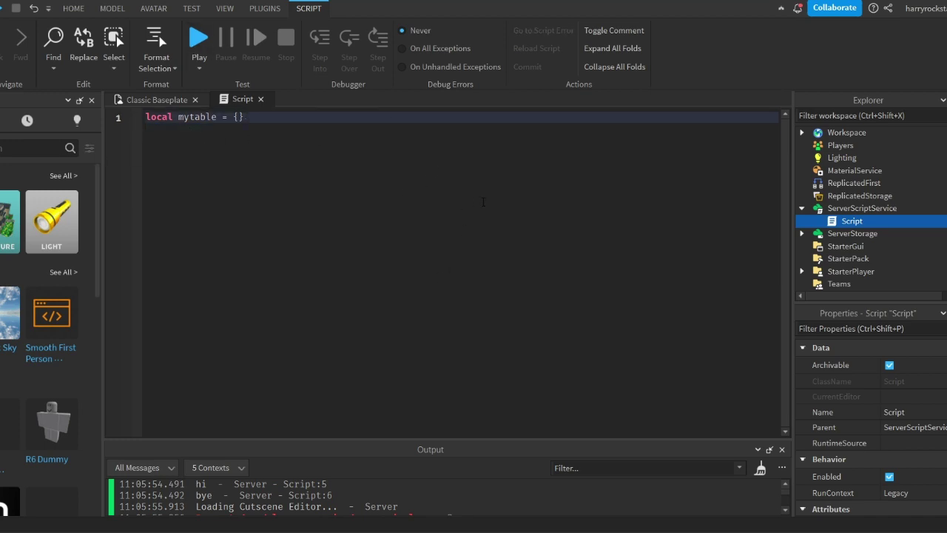
# - Rename the table on line 1 from mytable to testtable1
pyautogui.doubleClick(190, 118)
pyautogui.write('testtable')
pyautogui.click(231, 120)
pyautogui.write('1')
# - Assign testtable1[1] = "house" and testtable1[2] = "apartment"
pyautogui.press('Return')
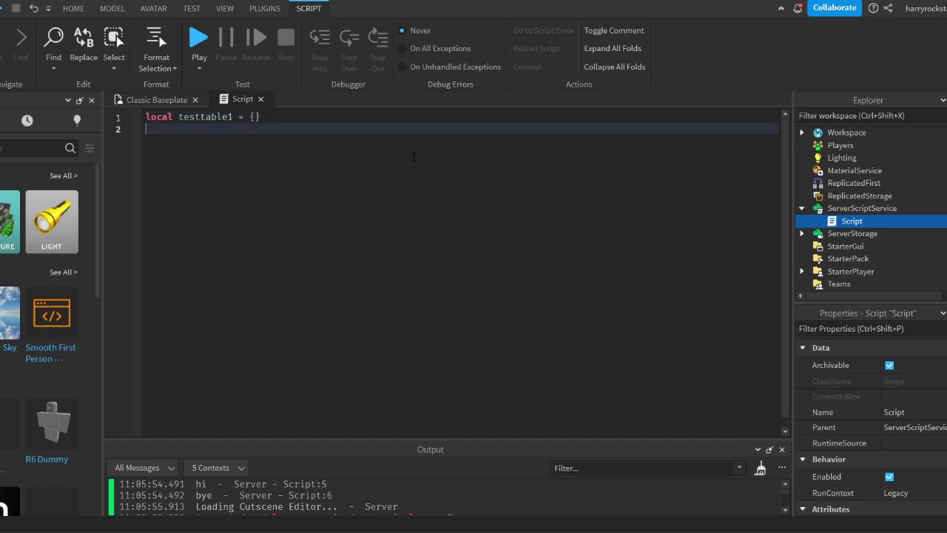
pyautogui.write('testtable1')
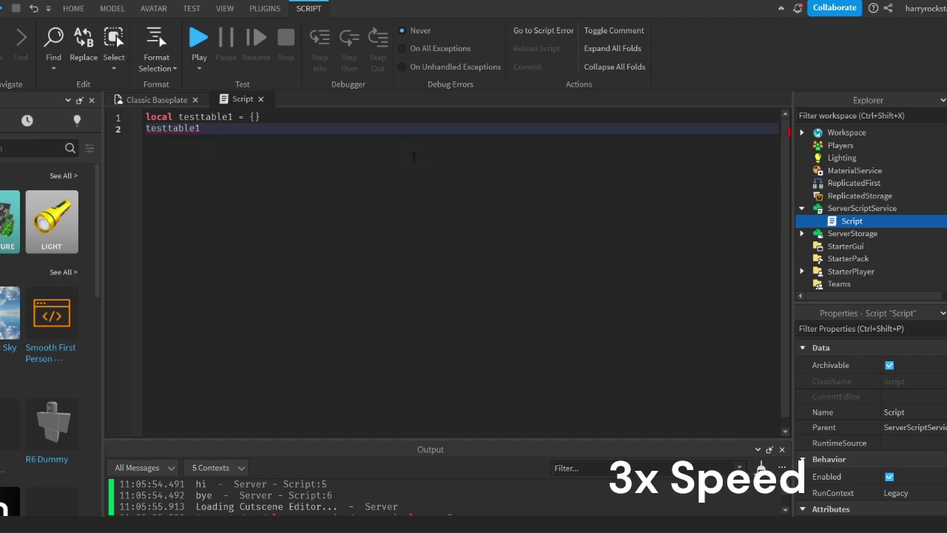
pyautogui.write('[1] = "')
pyautogui.write('house')
pyautogui.press('Return')
pyautogui.write('ta')
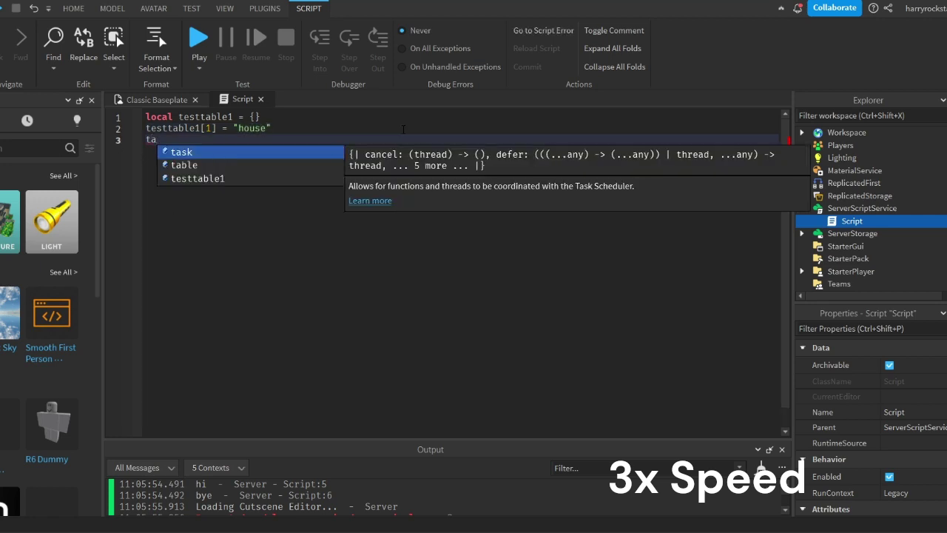
pyautogui.press('BackSpace')
pyautogui.press('BackSpace')
pyautogui.write('testtable1[2] = "apartment')
# - Assign testtable1 entries 3–5 as "flat", "mansion" and "shelter"
pyautogui.press('Return')
pyautogui.write('testtable1[3] = "flat"')
pyautogui.press('Return')
pyautogui.write('testtable1[4] = "mansion"')
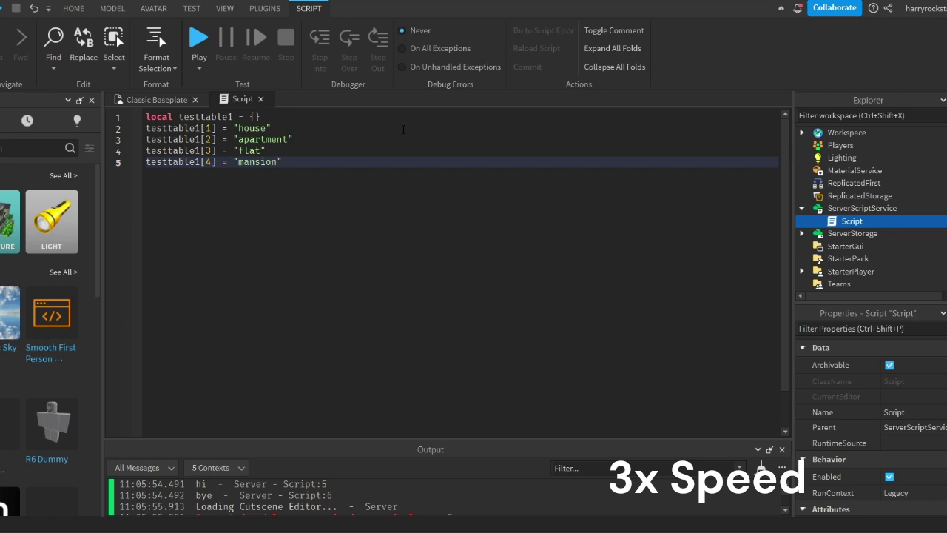
pyautogui.press('Return')
pyautogui.write('testtable1[5]')
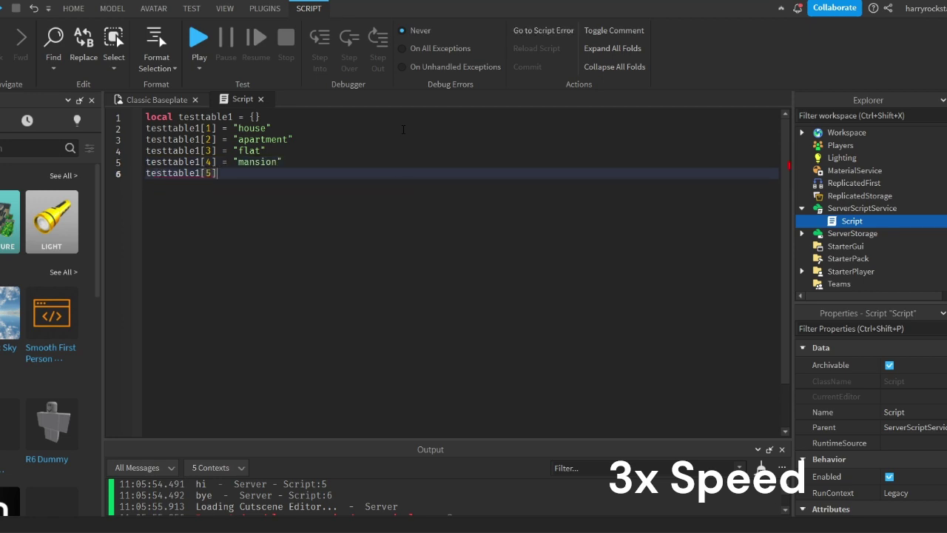
pyautogui.write(' = "shelter"')
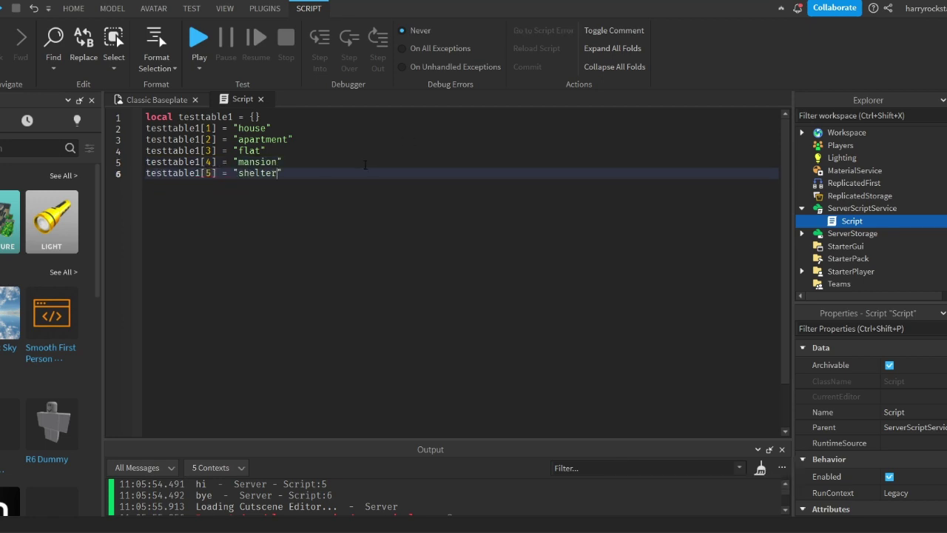
pyautogui.press('Up')
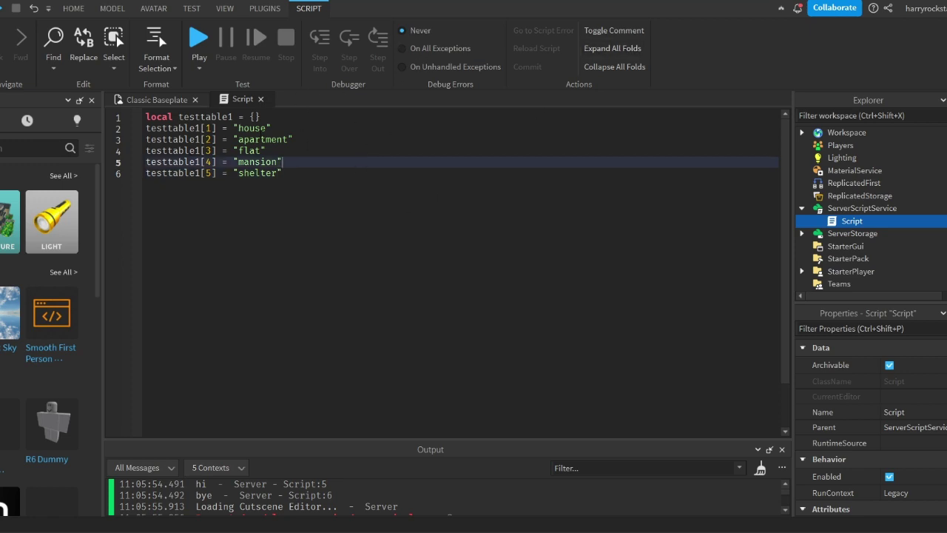
pyautogui.click(340, 200)
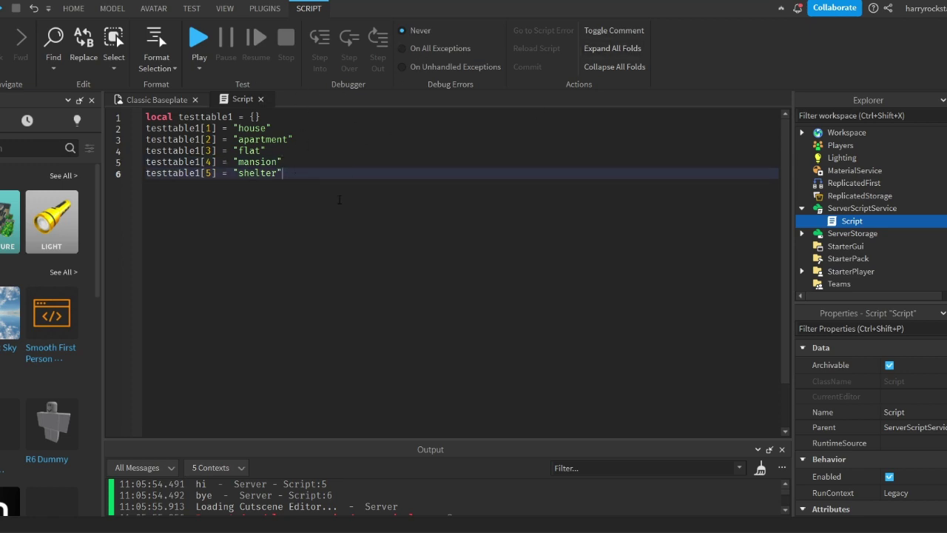
# - Write a for loop from i = 1 to #testtable1 whose body is print(i)
pyautogui.press('Return')
pyautogui.press('Return')
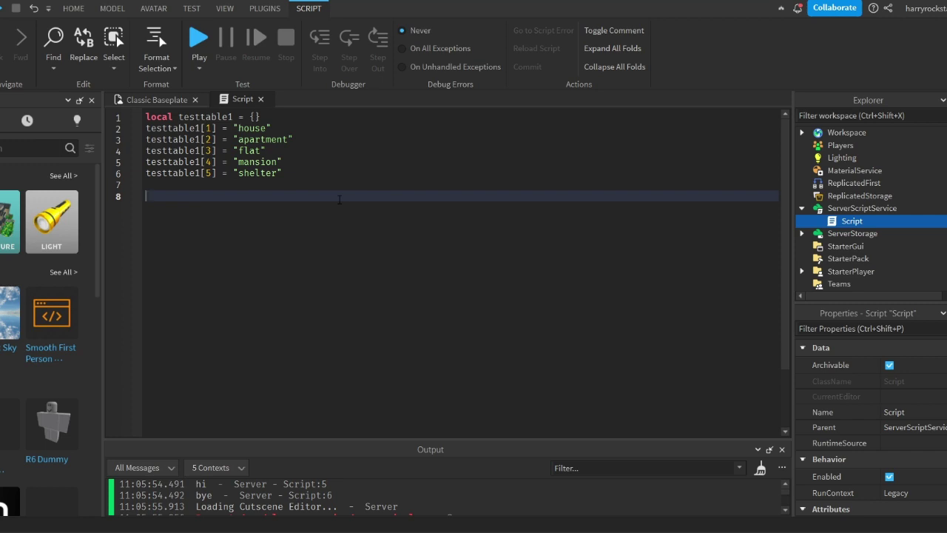
pyautogui.write('for i')
pyautogui.write('= 1, ')
pyautogui.write('#te')
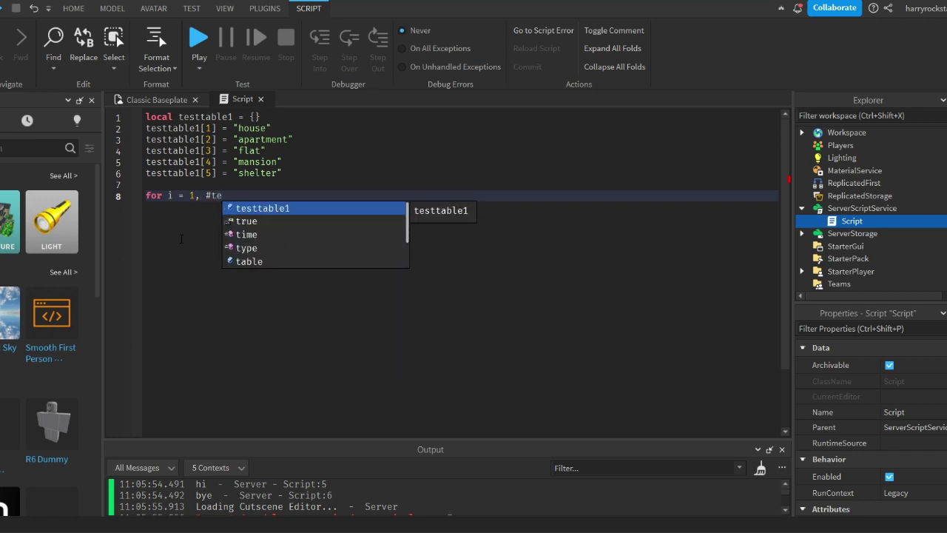
pyautogui.write('stt')
pyautogui.press('Tab')
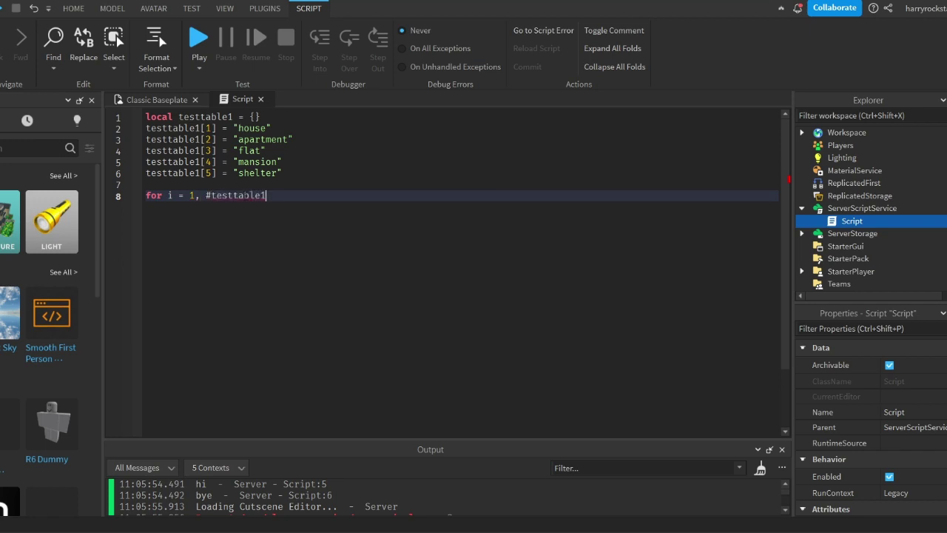
pyautogui.write(' do')
pyautogui.press('Return')
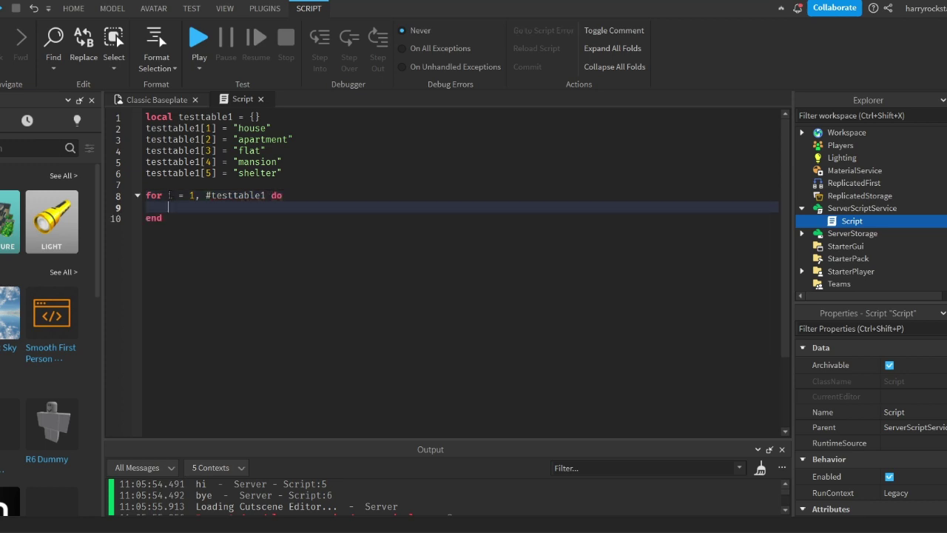
pyautogui.doubleClick(170, 194)
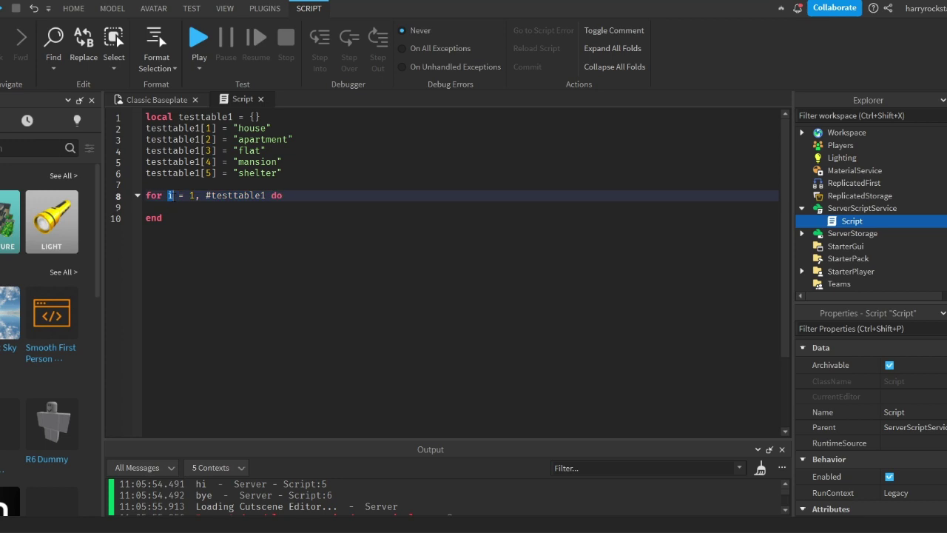
pyautogui.press('Right')
pyautogui.press('Down')
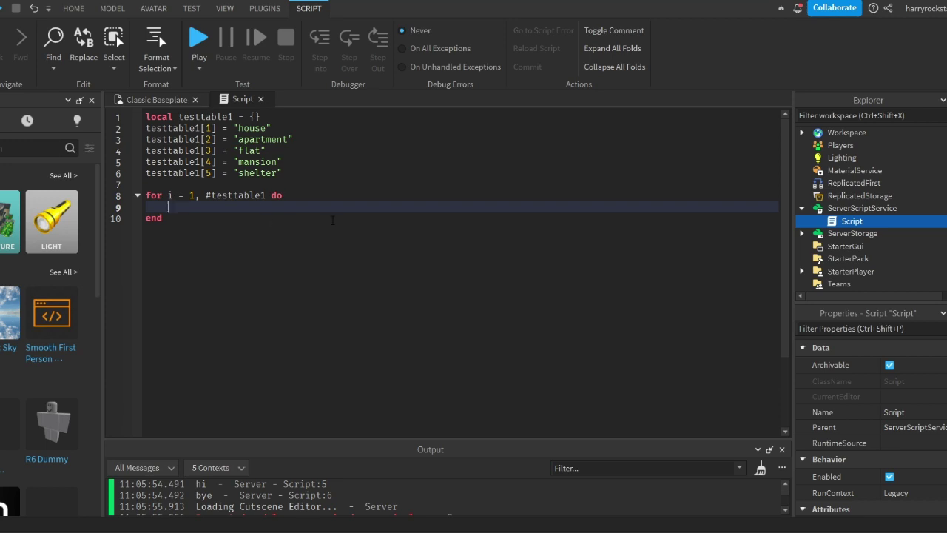
pyautogui.write('print(')
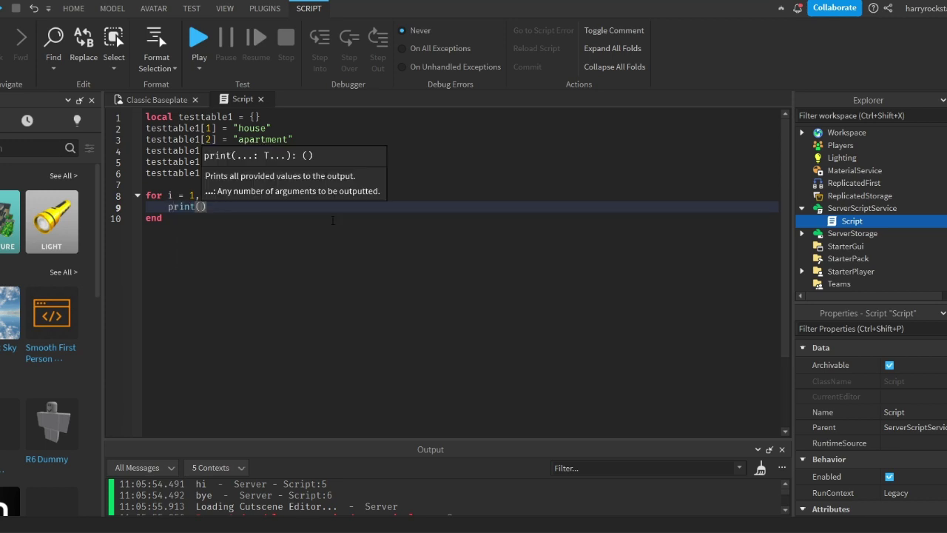
pyautogui.write('i)')
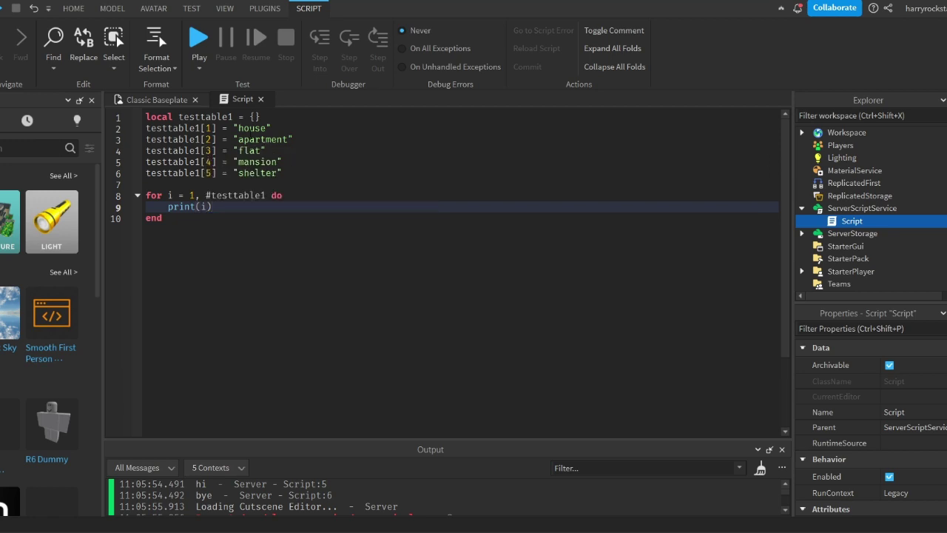
# - Close the script and play-test, checking the Output for numbers 1 through 5
pyautogui.click(261, 99)
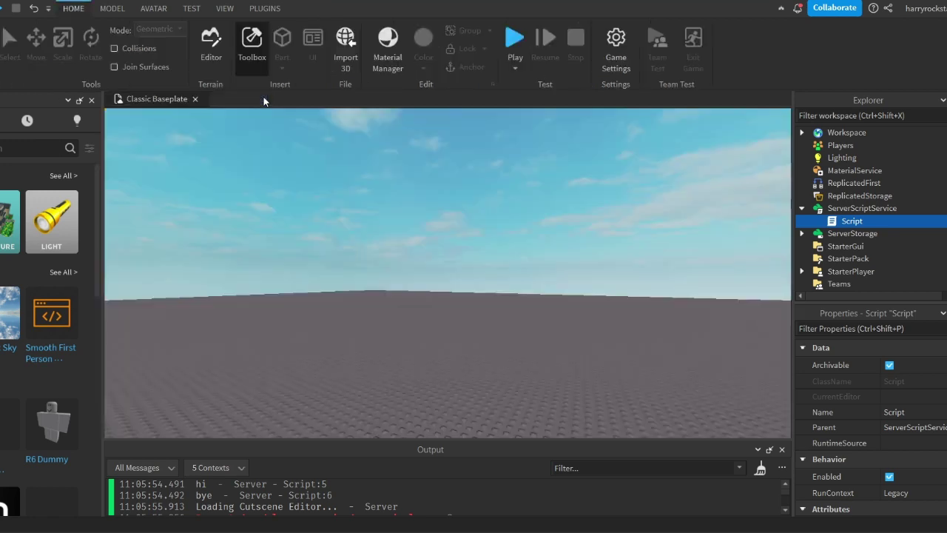
pyautogui.click(514, 37)
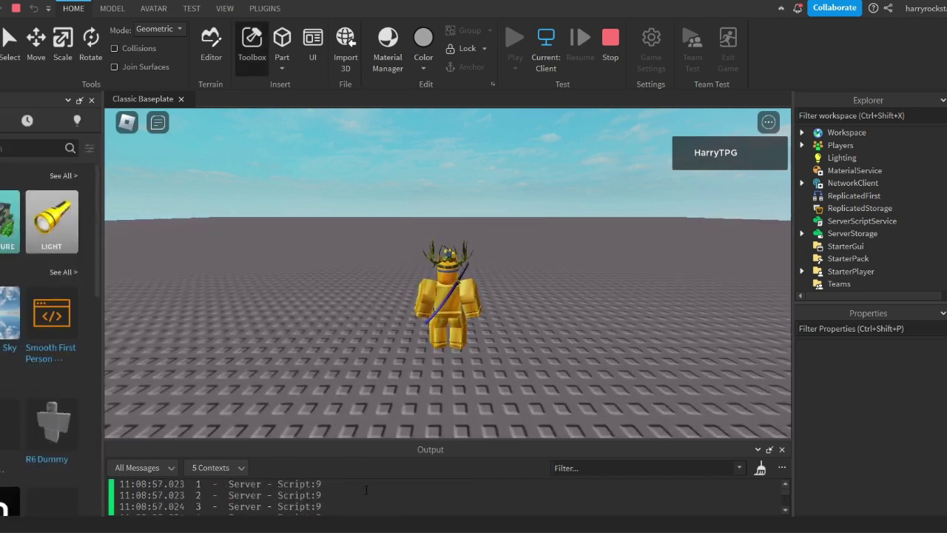
pyautogui.scroll(-1, 198, 494)
pyautogui.moveTo(521, 252)
pyautogui.mouseDown(button='right')
pyautogui.moveTo(522, 264)
pyautogui.moveTo(503, 175)
pyautogui.mouseUp(button='right')
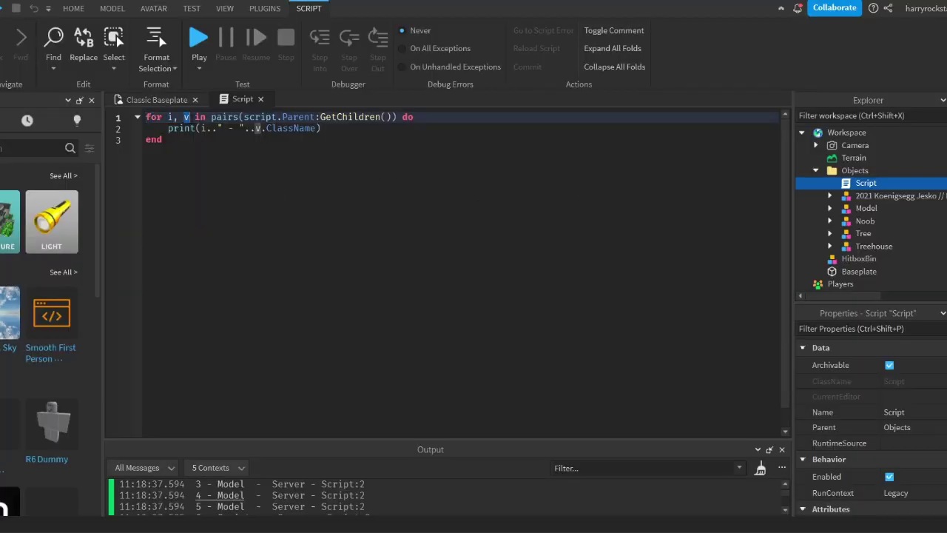
# - Review the Objects script's pairs(script.Parent:GetChildren()) loop and select the 2021 Koenigsegg Jesko model
pyautogui.press('Left')
pyautogui.press('Left')
pyautogui.press('Left')
pyautogui.press('Left')
pyautogui.press('Right')
pyautogui.press('Right')
pyautogui.click(846, 197)
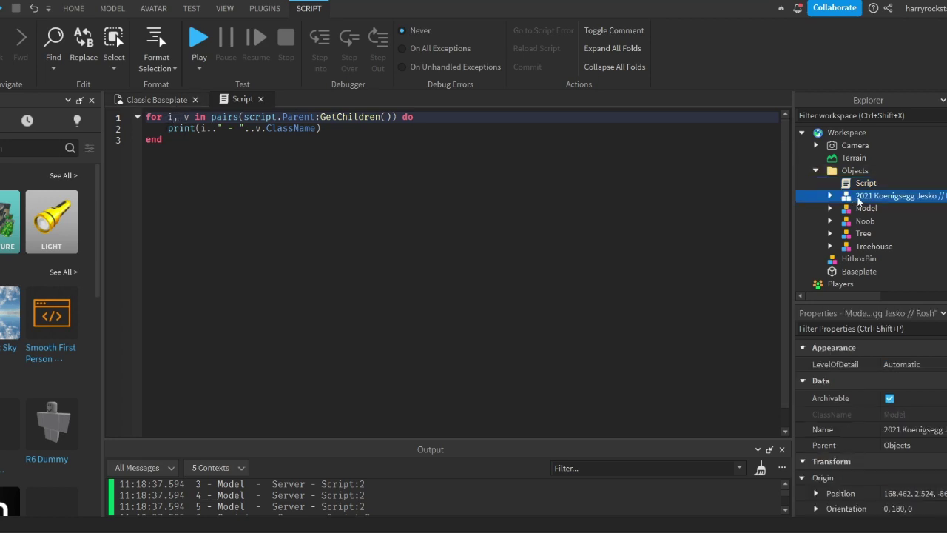
pyautogui.moveTo(845, 202); pyautogui.dragTo(876, 209)
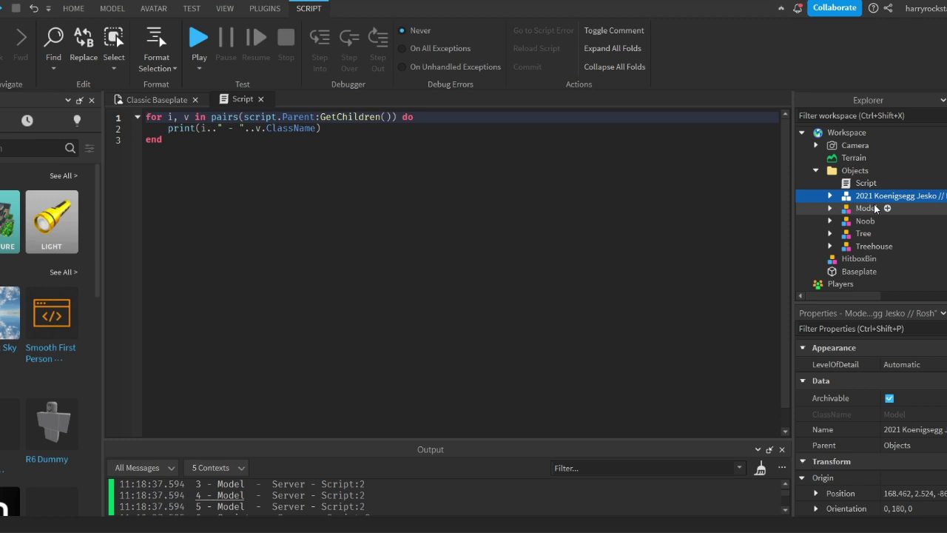
pyautogui.moveTo(875, 209); pyautogui.dragTo(946, 211)
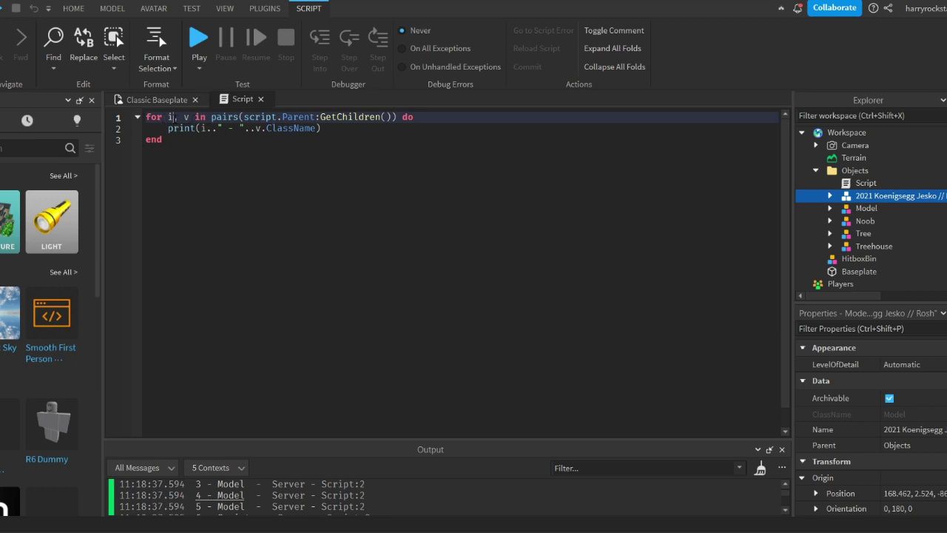
# - Walk through the loop header, then replace ClassName with Name in the print line
pyautogui.click(185, 117)
pyautogui.click(298, 117)
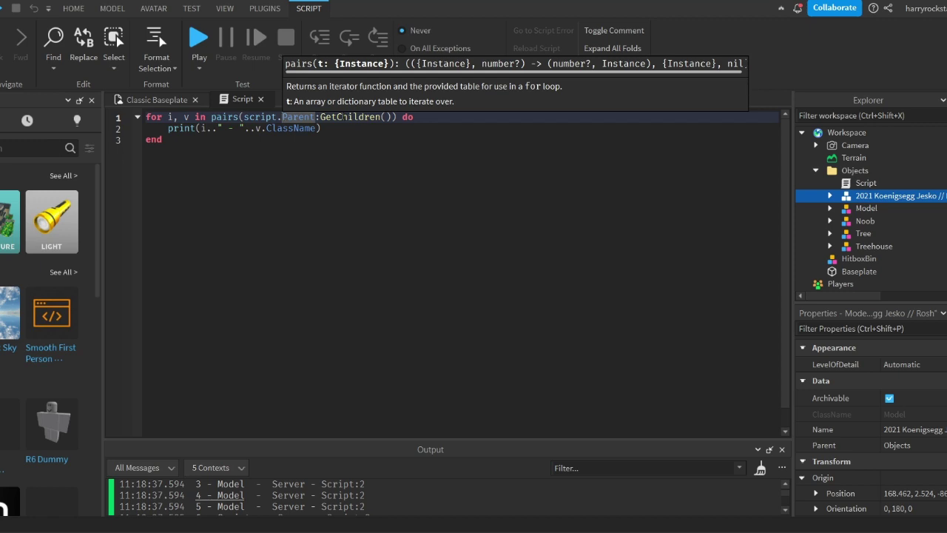
pyautogui.click(355, 117)
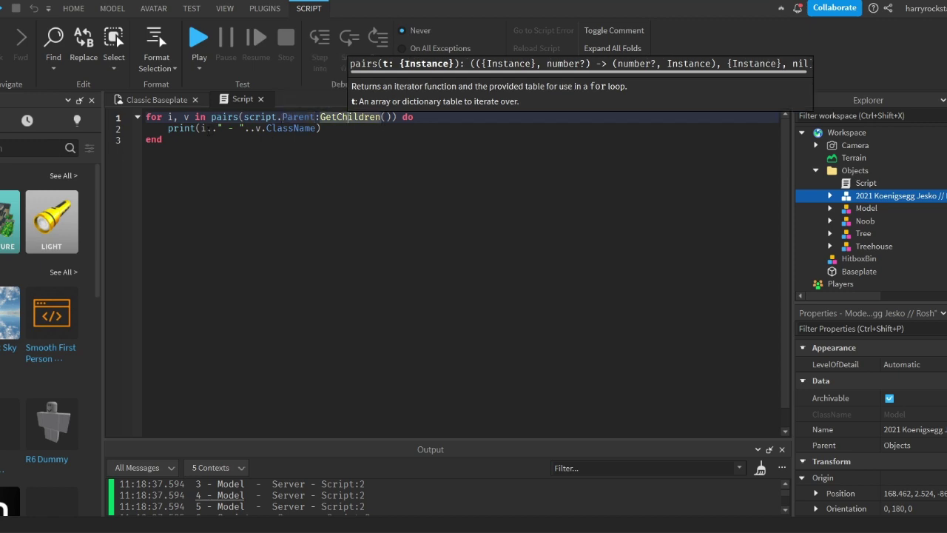
pyautogui.click(267, 128)
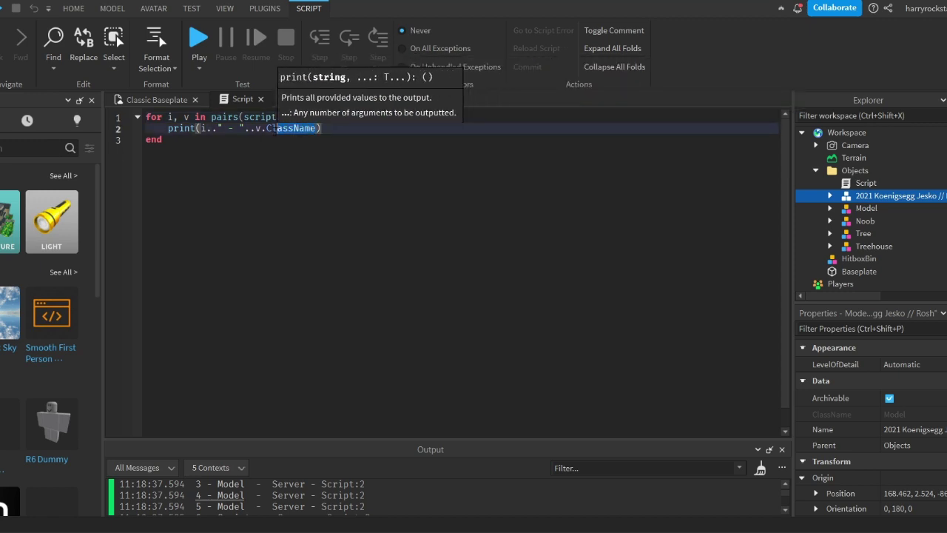
pyautogui.doubleClick(281, 128)
pyautogui.write('Name')
pyautogui.press('Return')
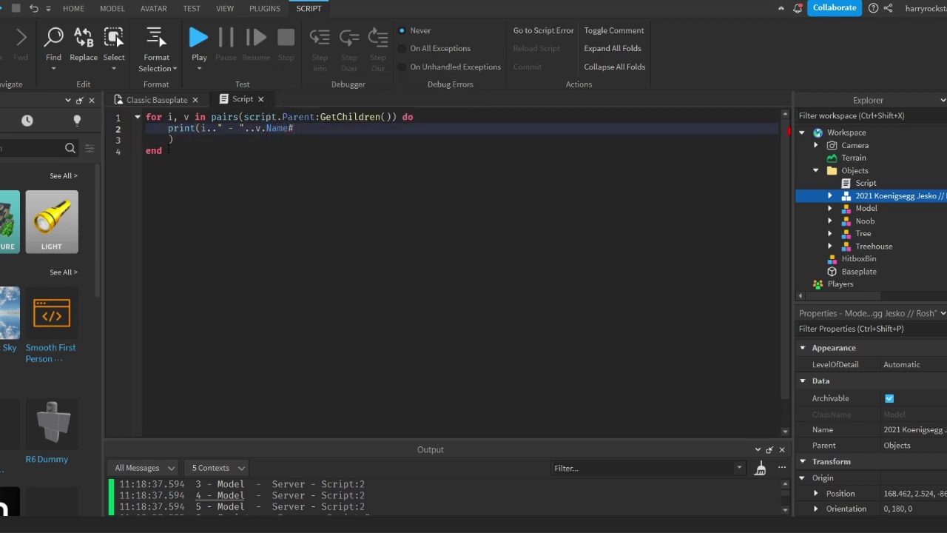
# - Rejoin the stray closing parenthesis to the print line, close the script and play-test
pyautogui.moveTo(175, 139); pyautogui.dragTo(104, 141)
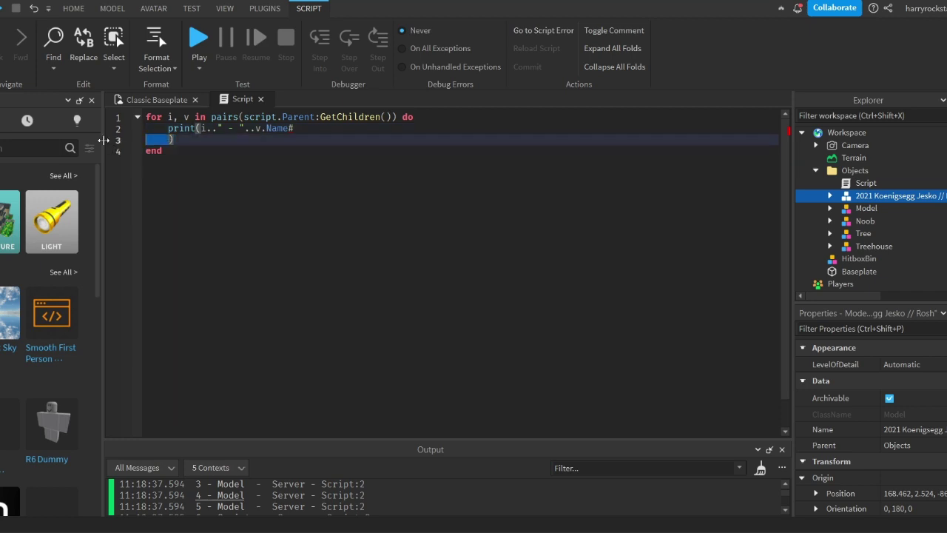
pyautogui.press('BackSpace')
pyautogui.press('BackSpace')
pyautogui.write(')')
pyautogui.press('BackSpace')
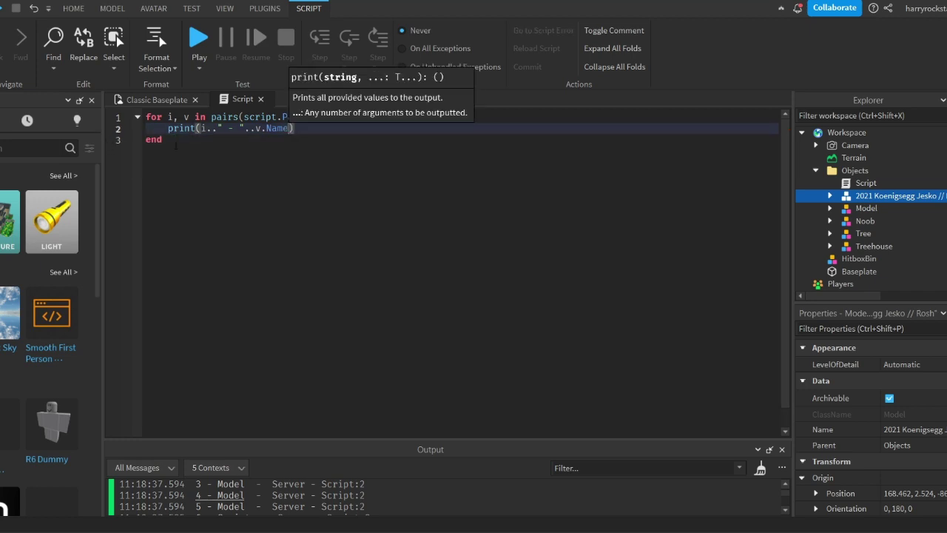
pyautogui.press('Right')
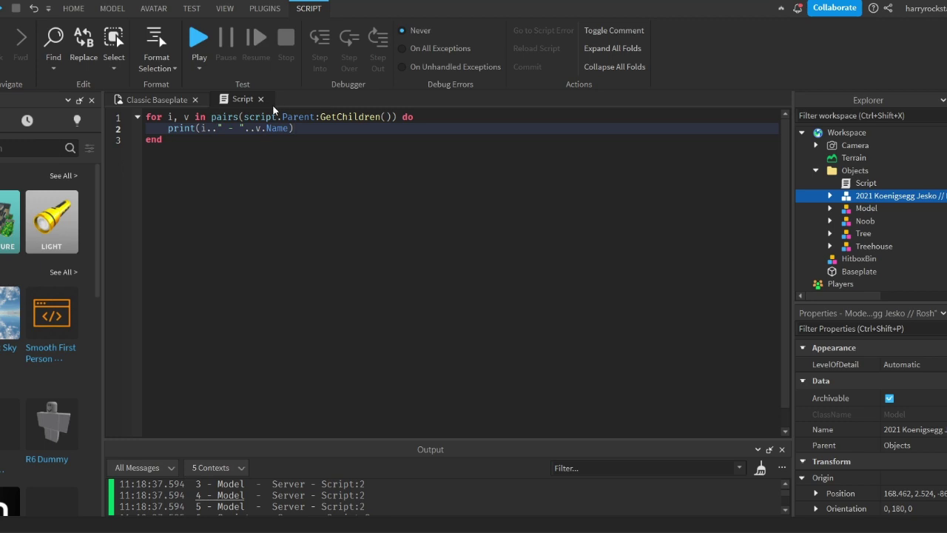
pyautogui.click(261, 99)
pyautogui.click(510, 41)
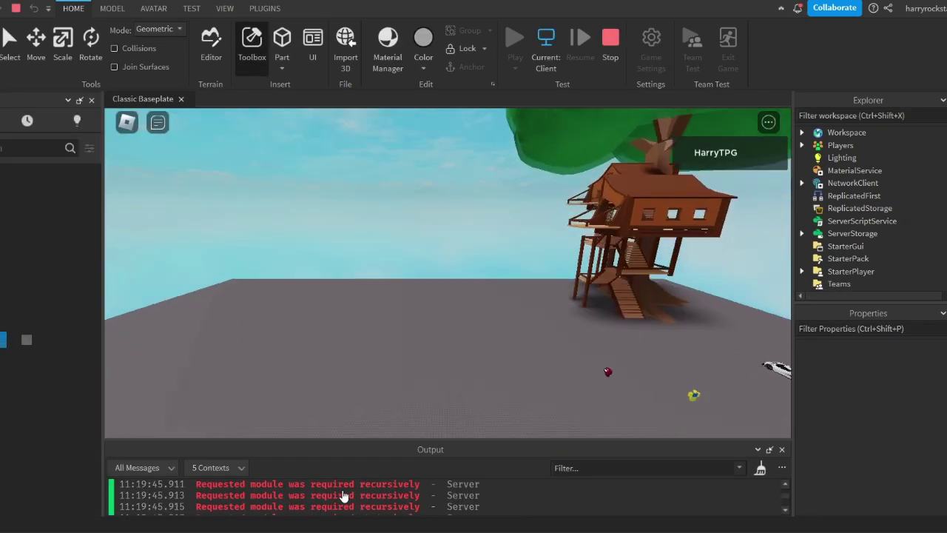
# - Read the Output's printed names, Treehouse through Script, and orbit the camera toward the treehouse
pyautogui.scroll(2, 343, 496)
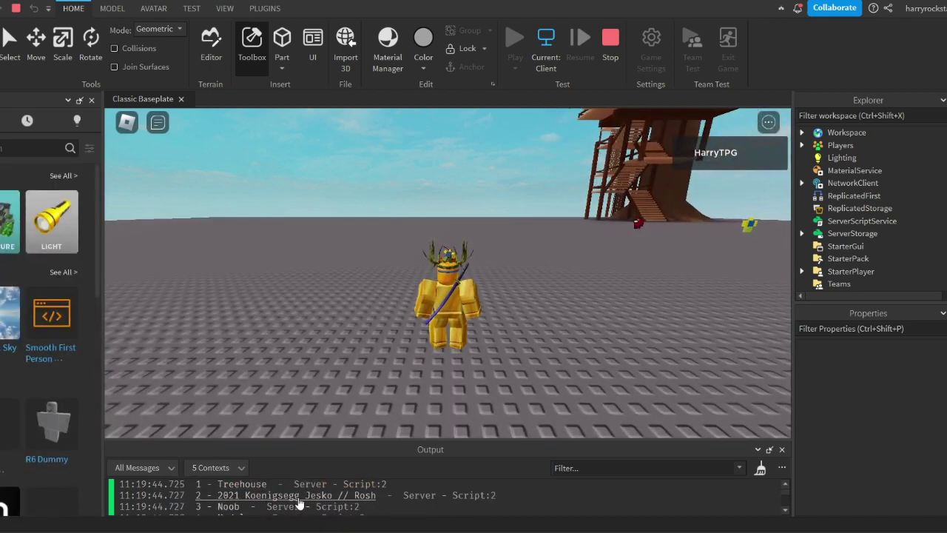
pyautogui.scroll(-2, 300, 503)
pyautogui.scroll(-1, 241, 497)
pyautogui.moveTo(736, 212); pyautogui.dragTo(584, 244, button='right')
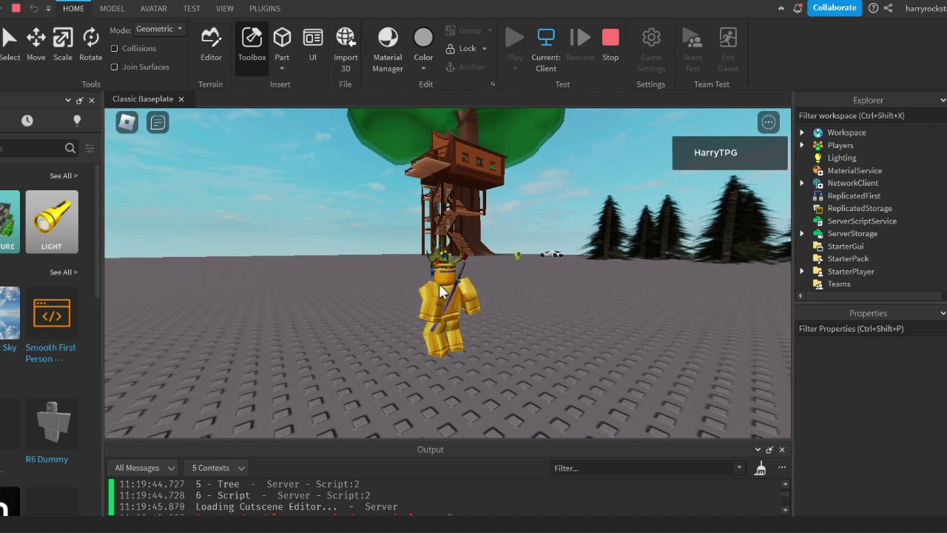
# - Stop the test run and fly the editor camera in toward the treehouse
pyautogui.click(610, 40)
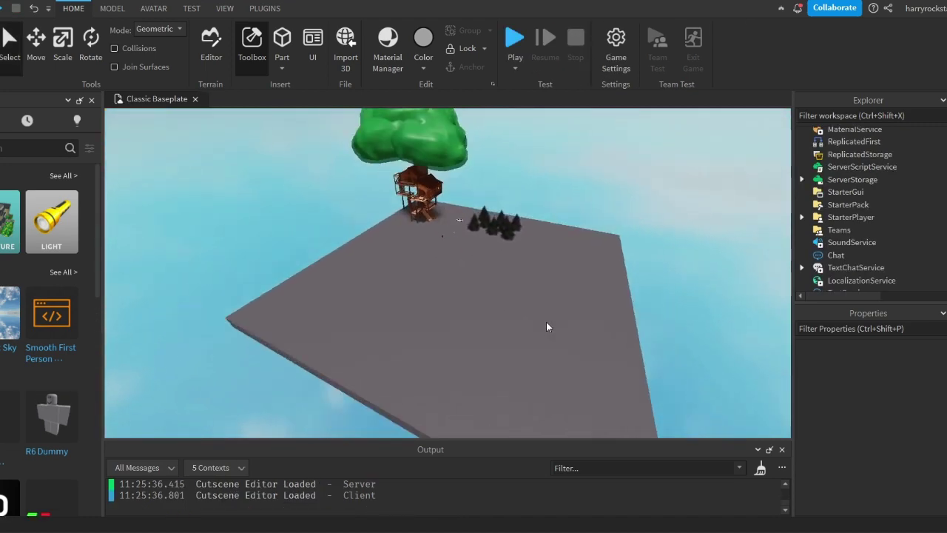
pyautogui.press('d')
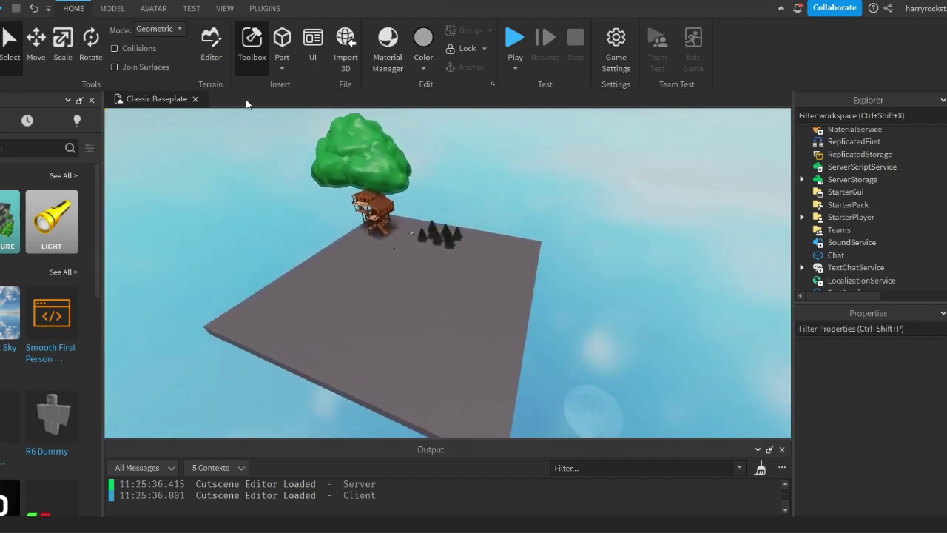
pyautogui.press('w')
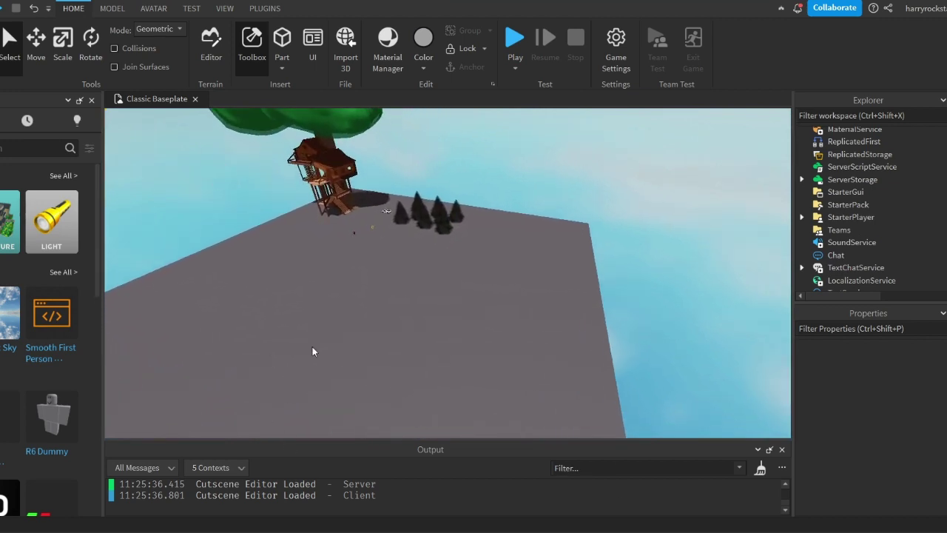
pyautogui.press('w')
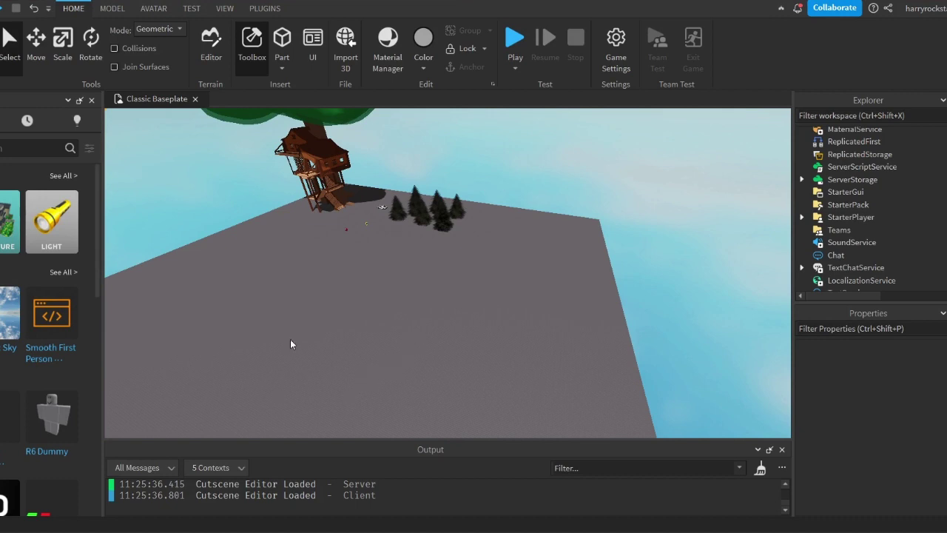